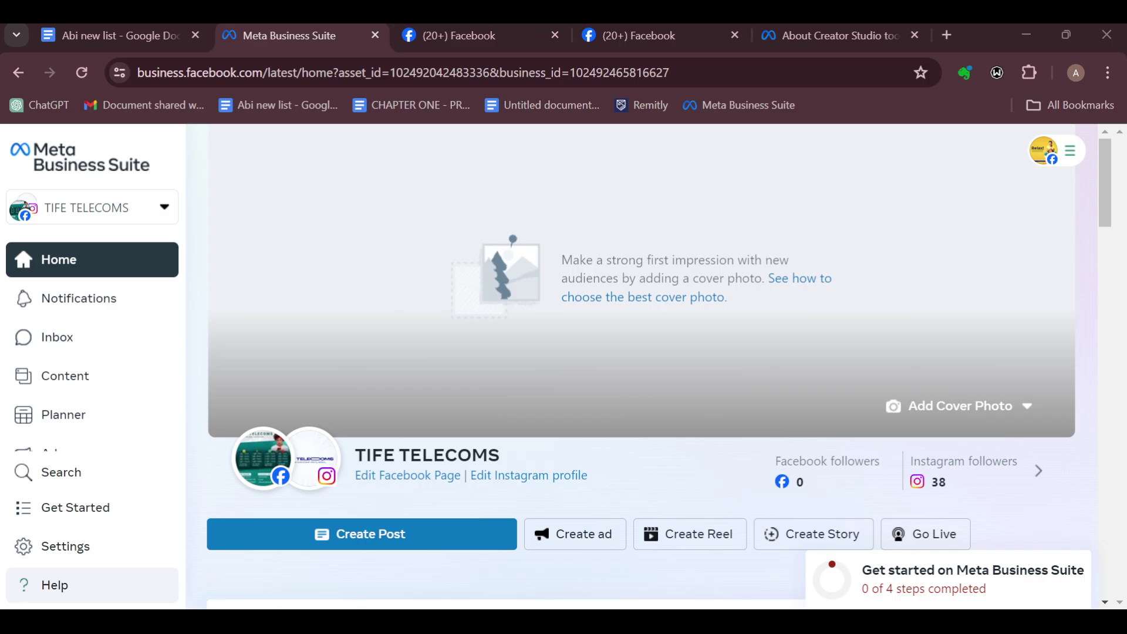
{"action": "scroll", "coordinate": [641, 367], "scroll_direction": "down", "scroll_amount": 2}
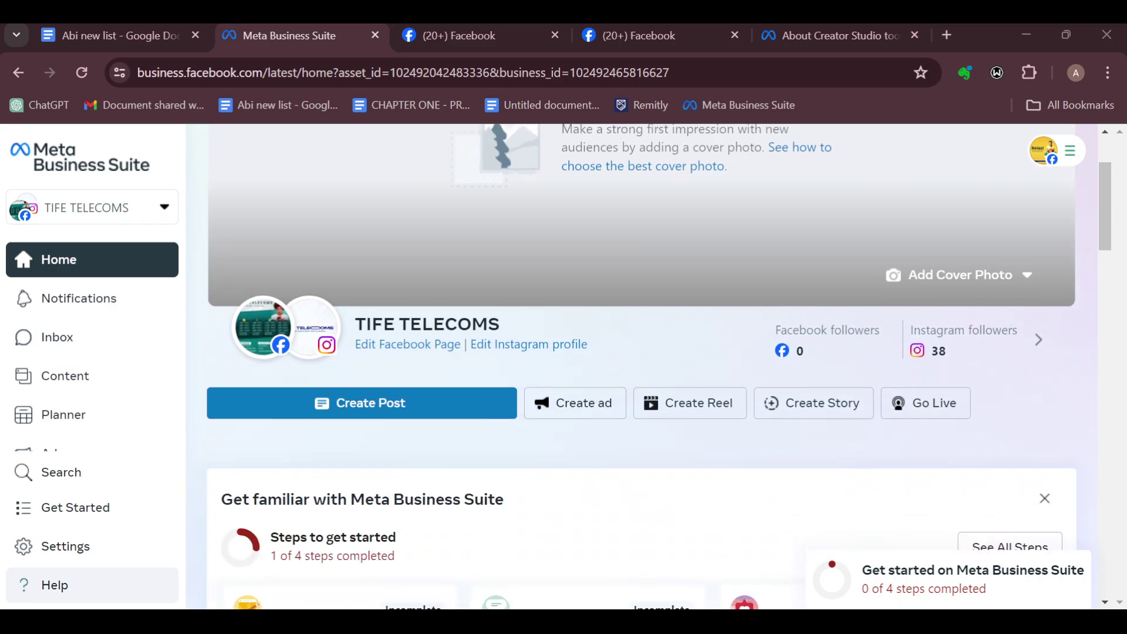
{"action": "scroll", "coordinate": [642, 366], "scroll_direction": "down", "scroll_amount": 1}
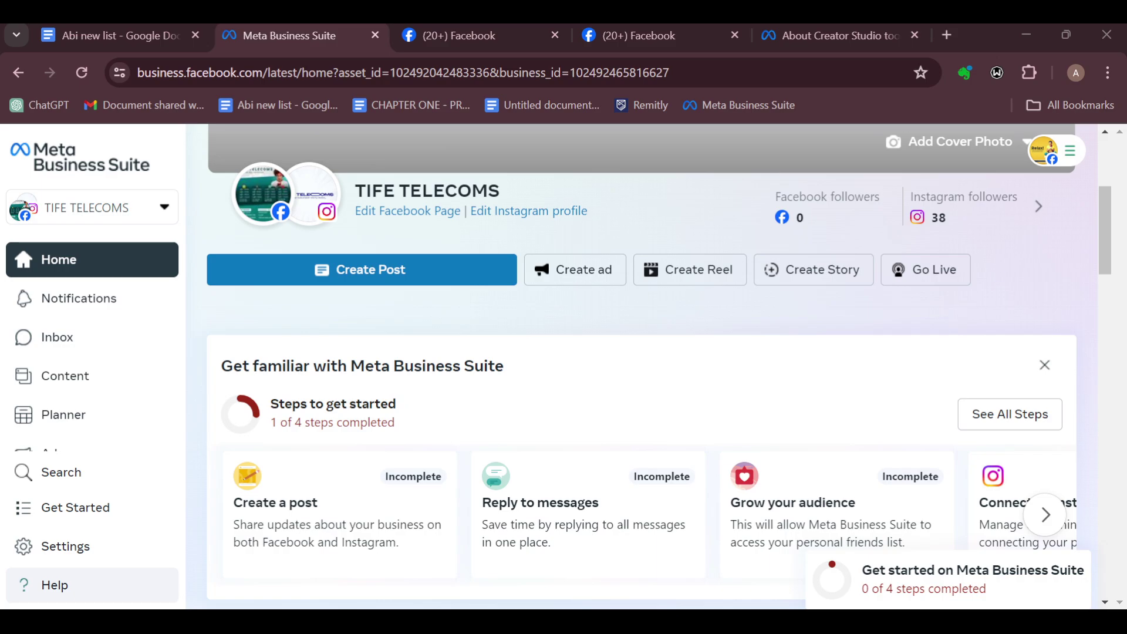
{"action": "scroll", "coordinate": [641, 367], "scroll_direction": "up", "scroll_amount": 1}
{"action": "scroll", "coordinate": [642, 366], "scroll_direction": "up", "scroll_amount": 2}
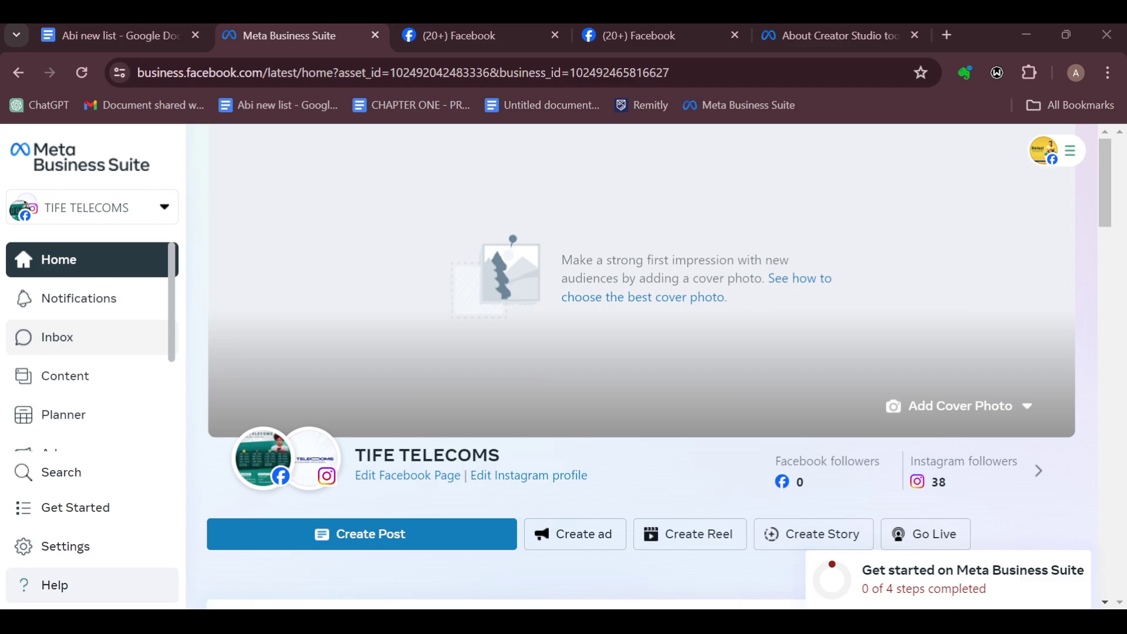
{"action": "scroll", "coordinate": [93, 343], "scroll_direction": "down", "scroll_amount": 1}
{"action": "scroll", "coordinate": [93, 344], "scroll_direction": "down", "scroll_amount": 1}
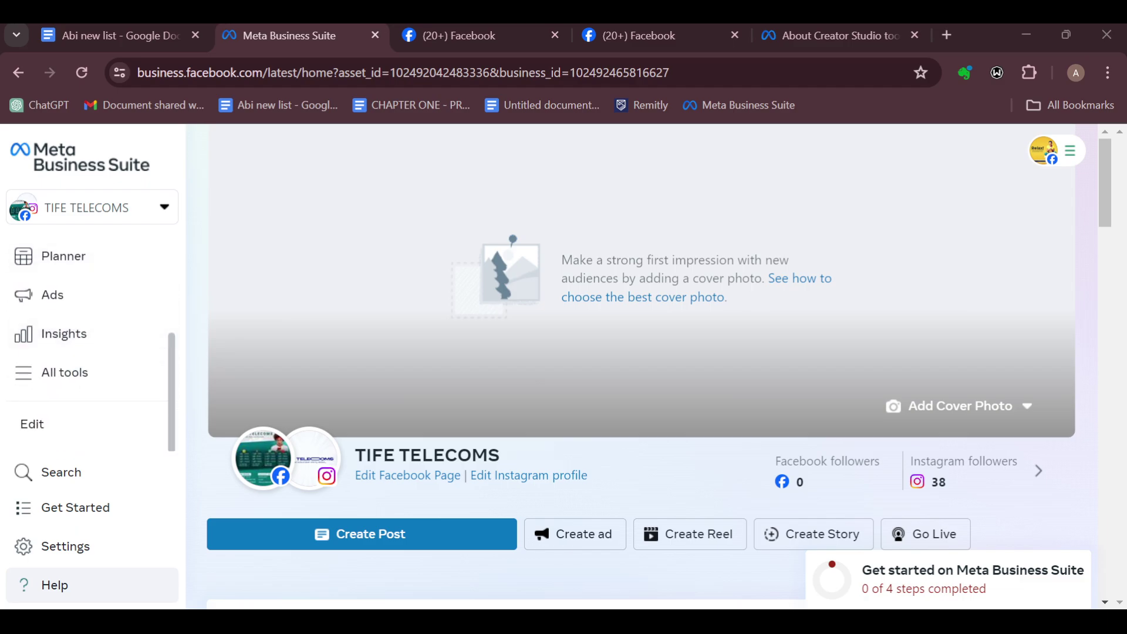
{"action": "scroll", "coordinate": [93, 334], "scroll_direction": "up", "scroll_amount": 2}
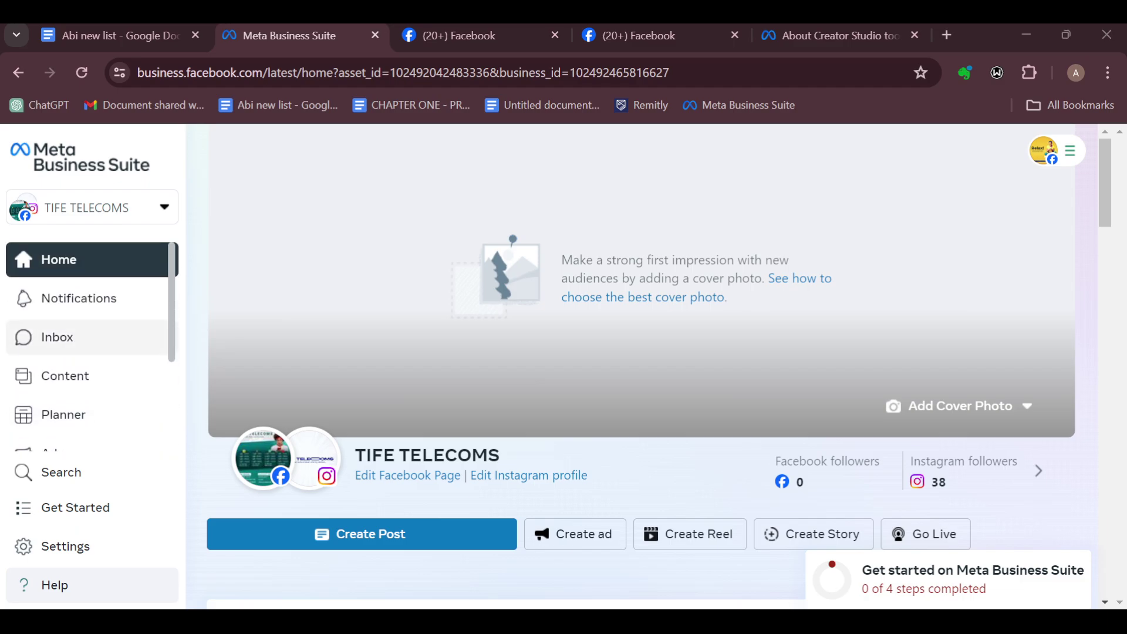
Open the TIFE TELECOMS inbox to list its two conversations.
{"action": "left_click", "coordinate": [56, 337]}
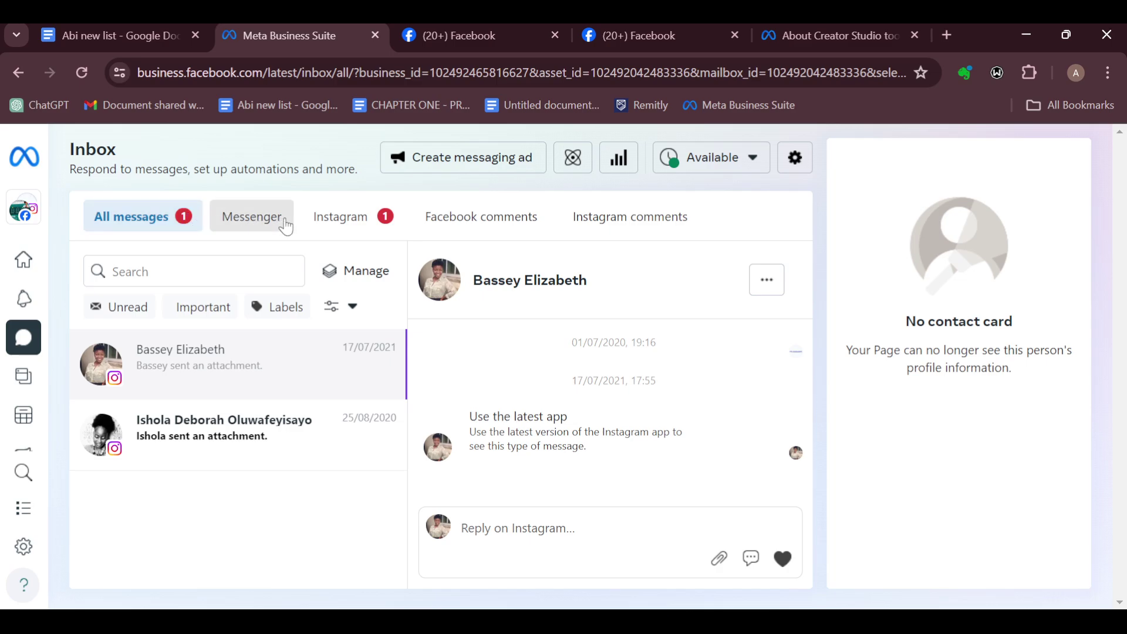
{"action": "left_click", "coordinate": [252, 221]}
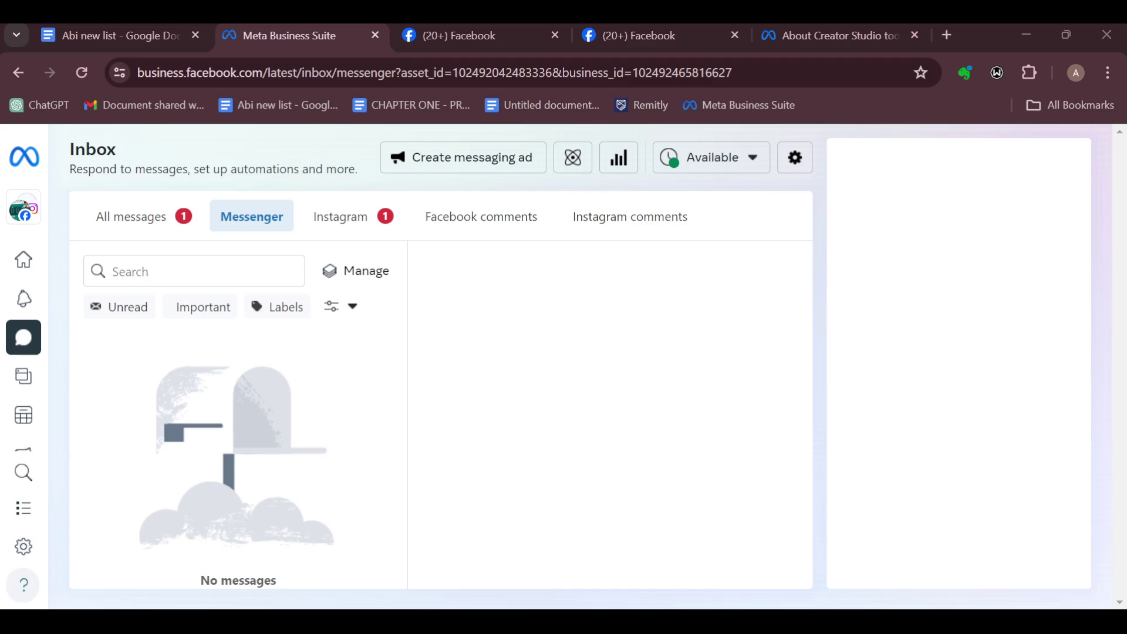
{"action": "left_click", "coordinate": [158, 209]}
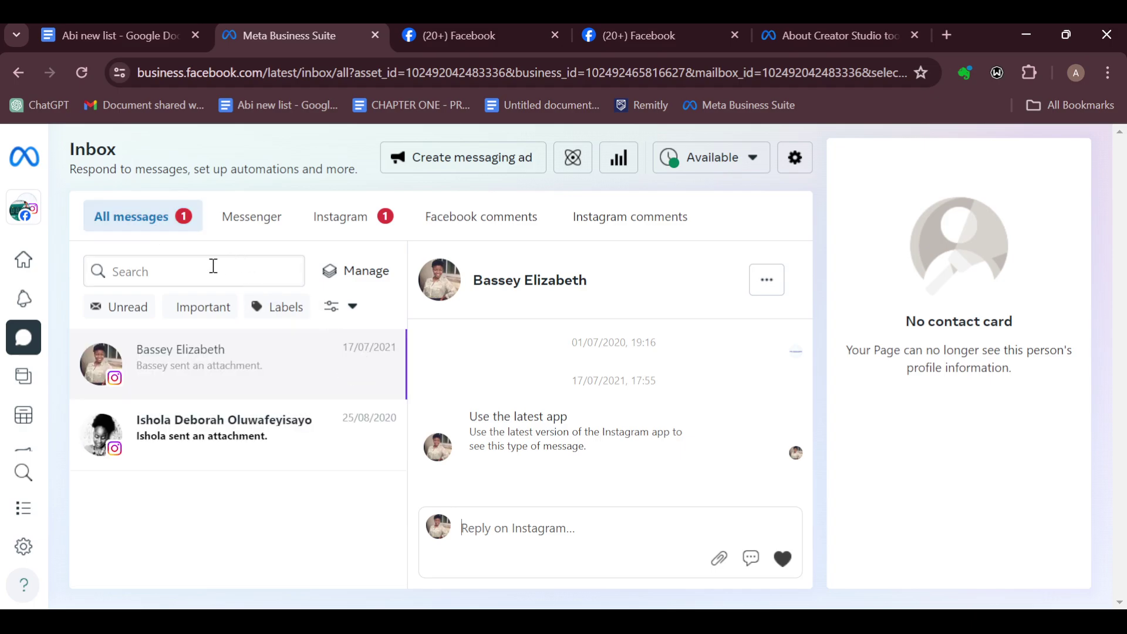
{"action": "mouse_move", "coordinate": [335, 382]}
{"action": "left_click", "coordinate": [491, 532]}
{"action": "type", "text": "Hel"}
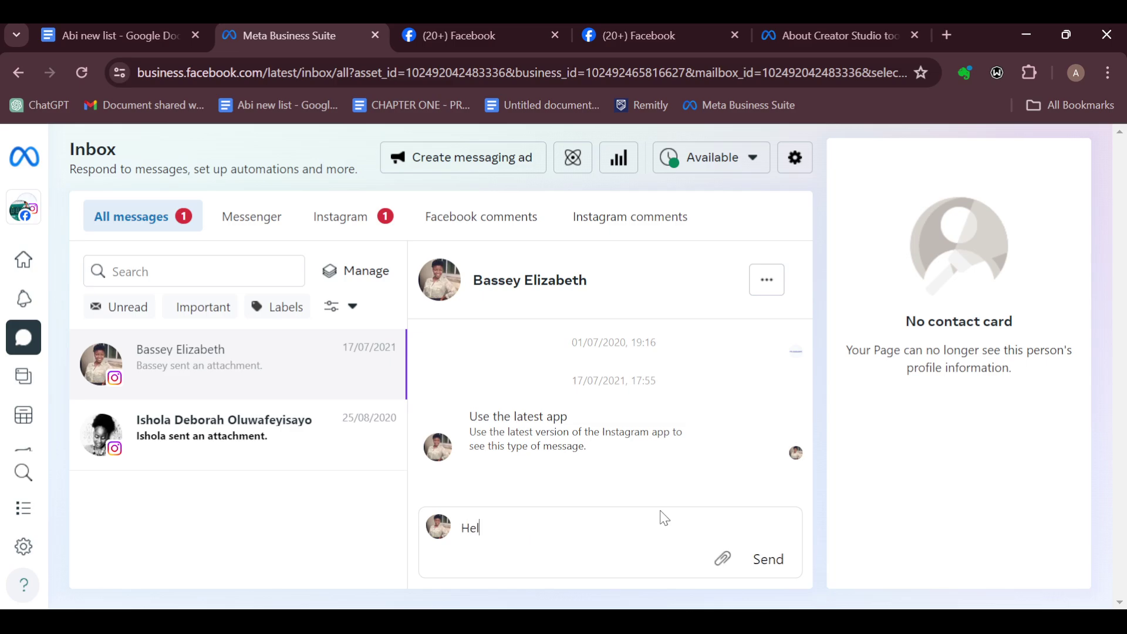
{"action": "type", "text": "lo, sis"}
Reply 'Hello, sis' in the first Instagram conversation, then return to the Home page.
{"action": "left_click", "coordinate": [722, 561]}
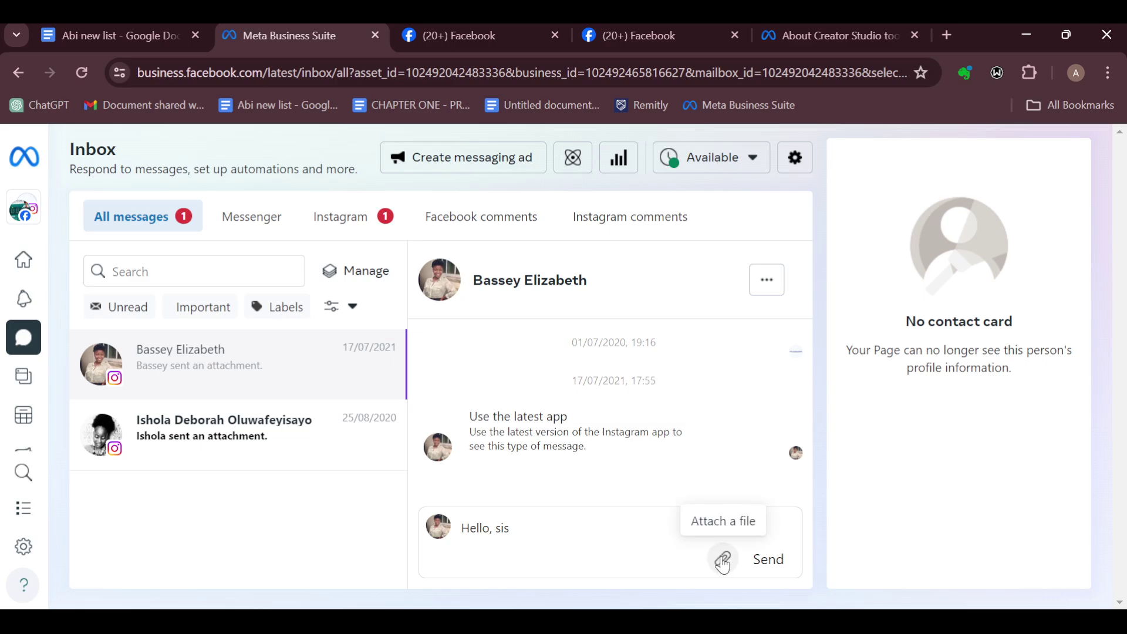
{"action": "left_click", "coordinate": [779, 562]}
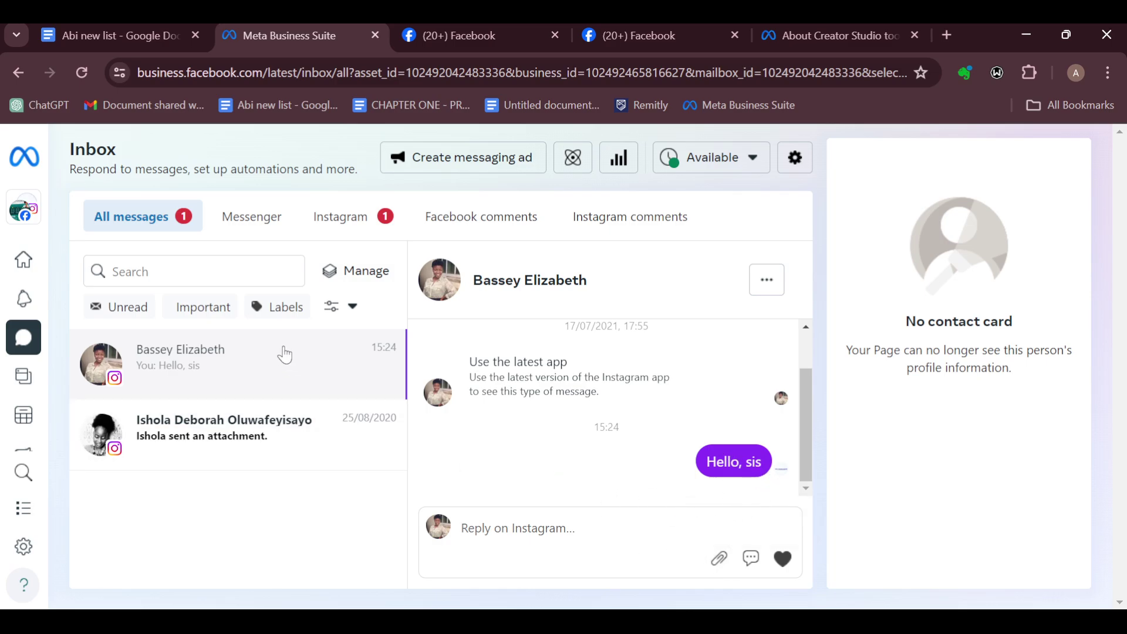
{"action": "mouse_move", "coordinate": [24, 300]}
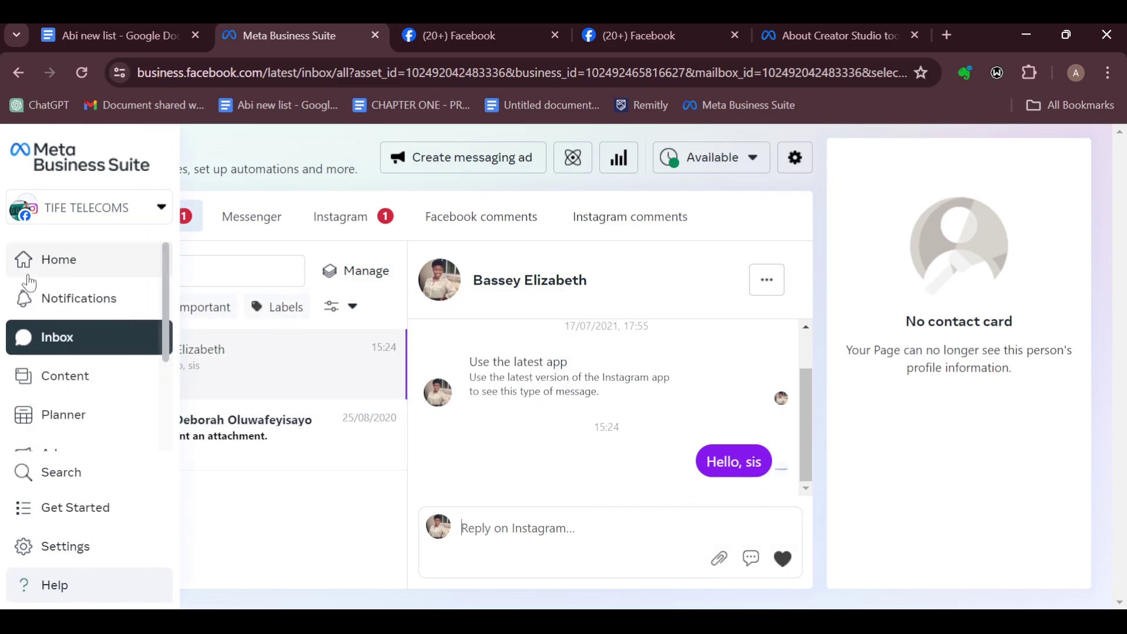
{"action": "left_click", "coordinate": [26, 263]}
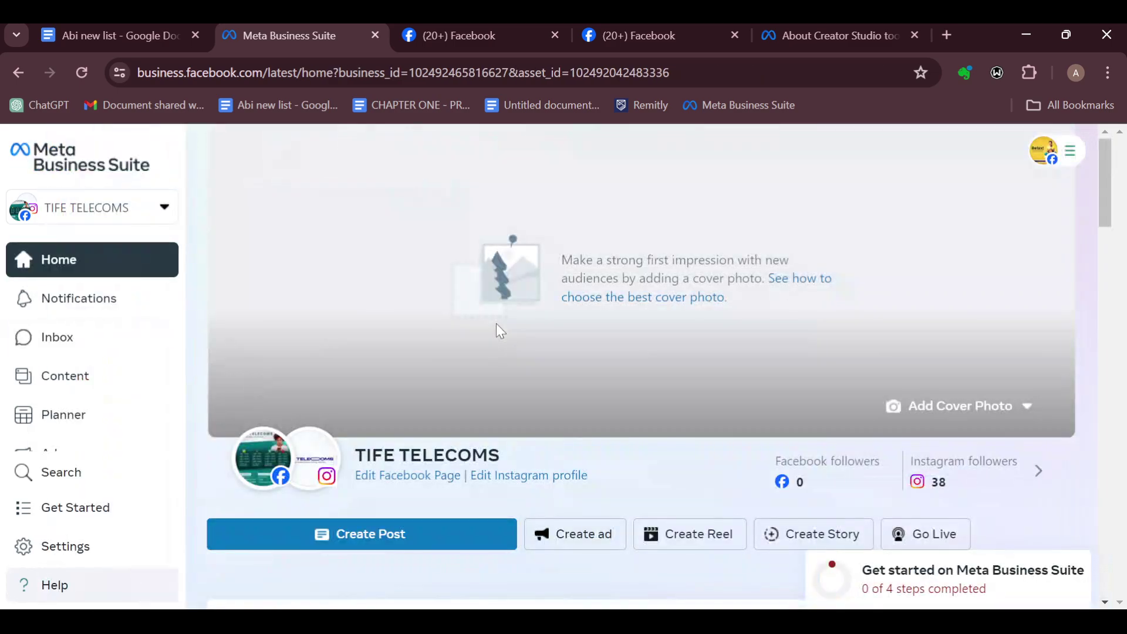